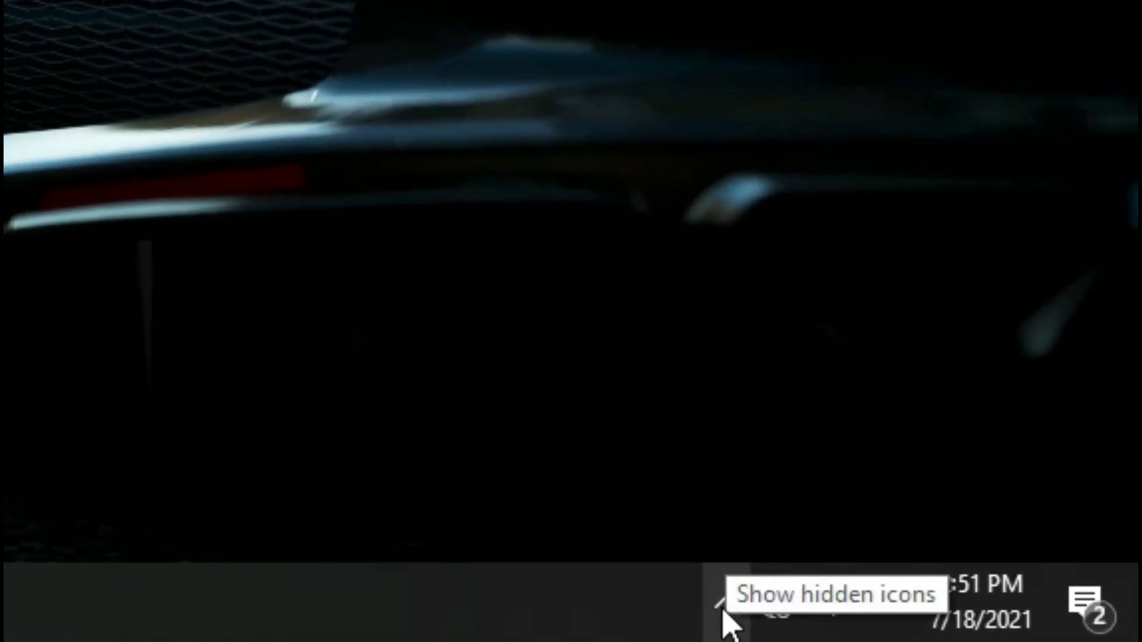
Examine the programs running among the hidden notification icons and view the available options for Bandicam
{"action": "left_click", "coordinate": [382, 598]}
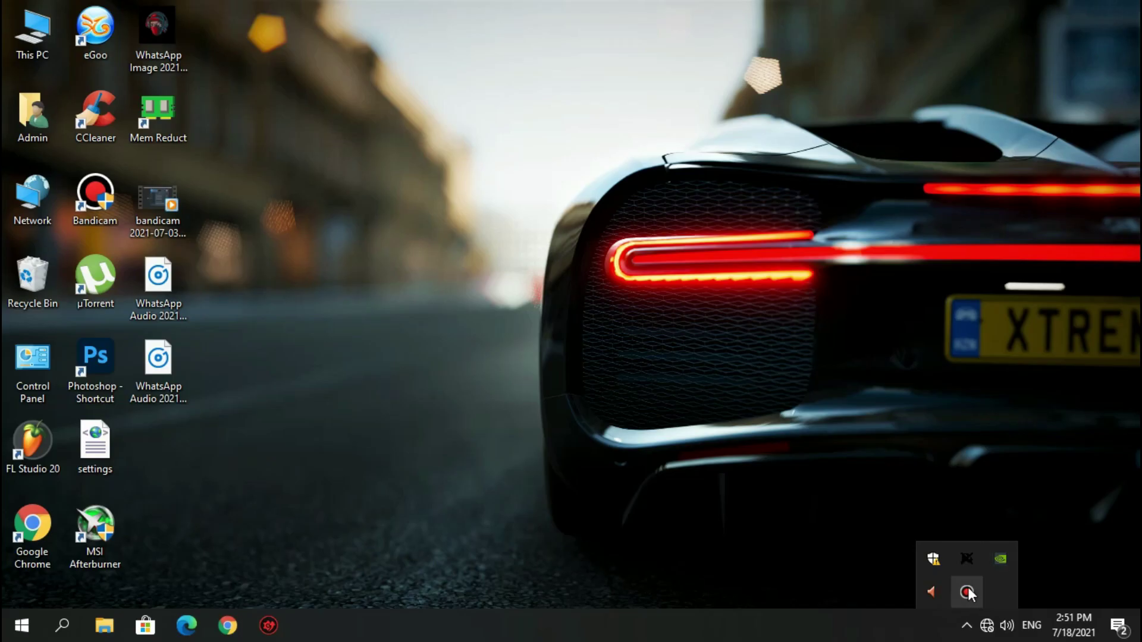
{"action": "right_click", "coordinate": [969, 588]}
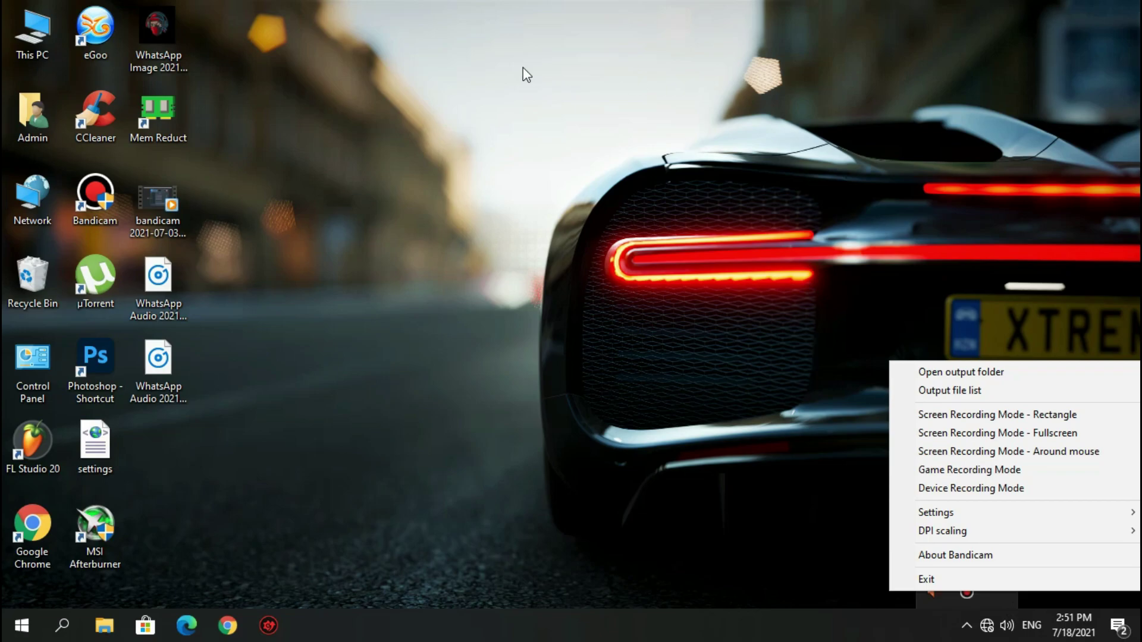
{"action": "left_click", "coordinate": [662, 184]}
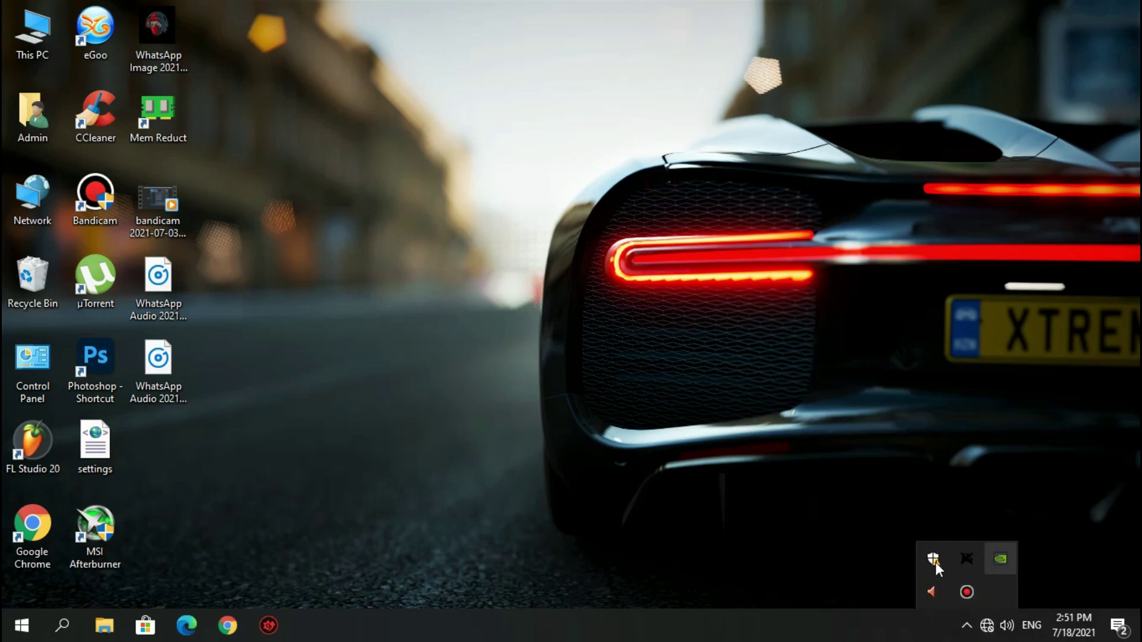
{"action": "left_click", "coordinate": [617, 364]}
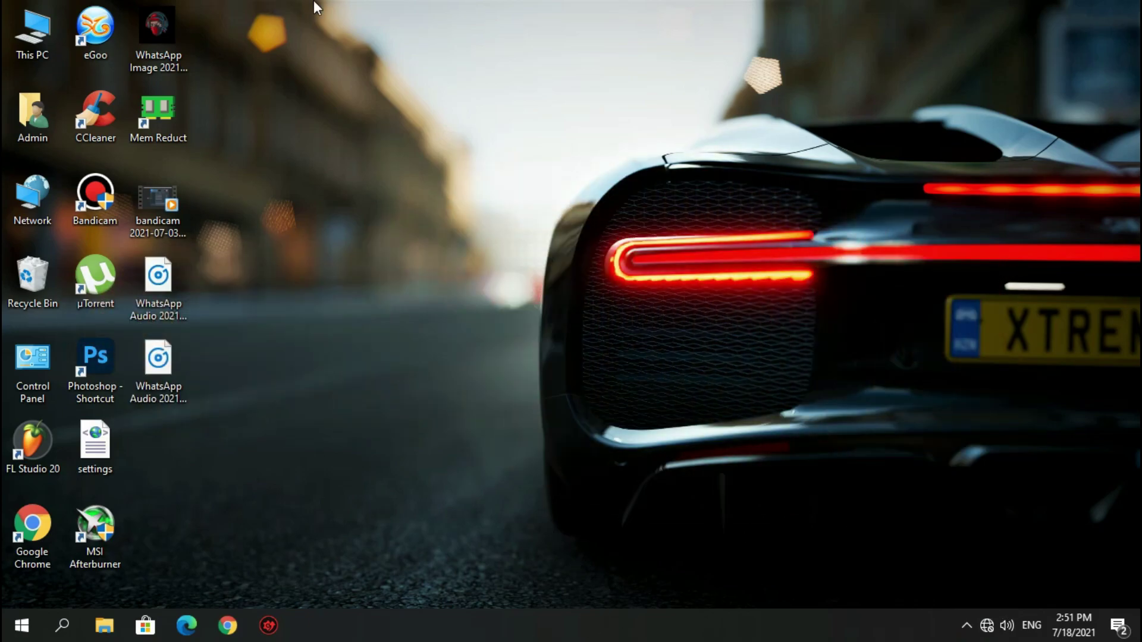
Open Task Manager in a full-screen window
{"action": "right_click", "coordinate": [596, 635]}
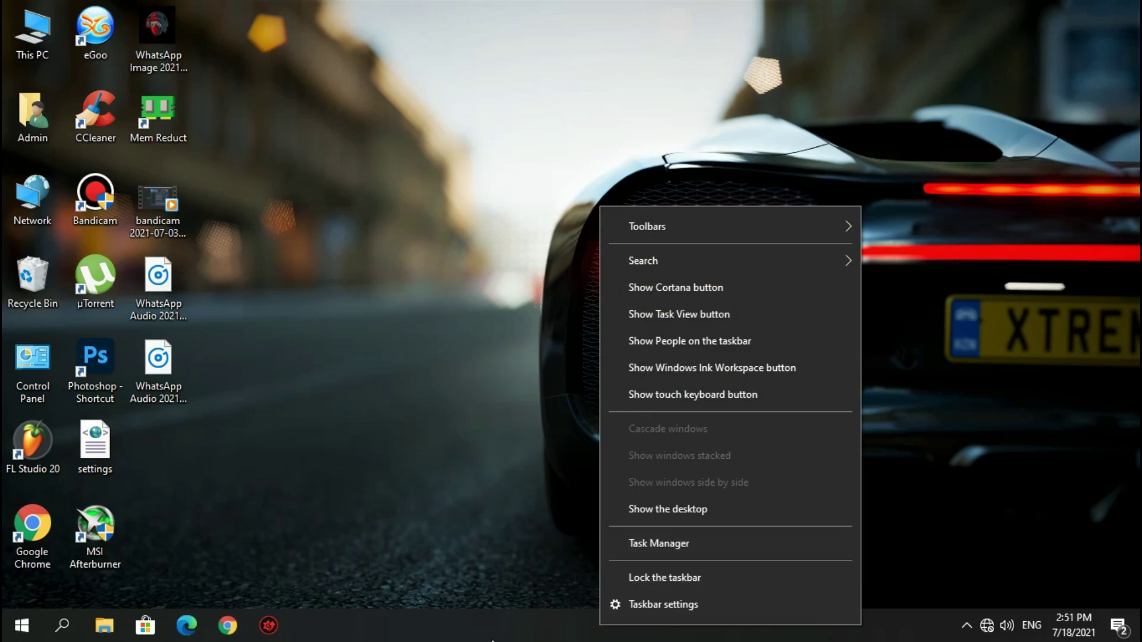
{"action": "right_click", "coordinate": [480, 635]}
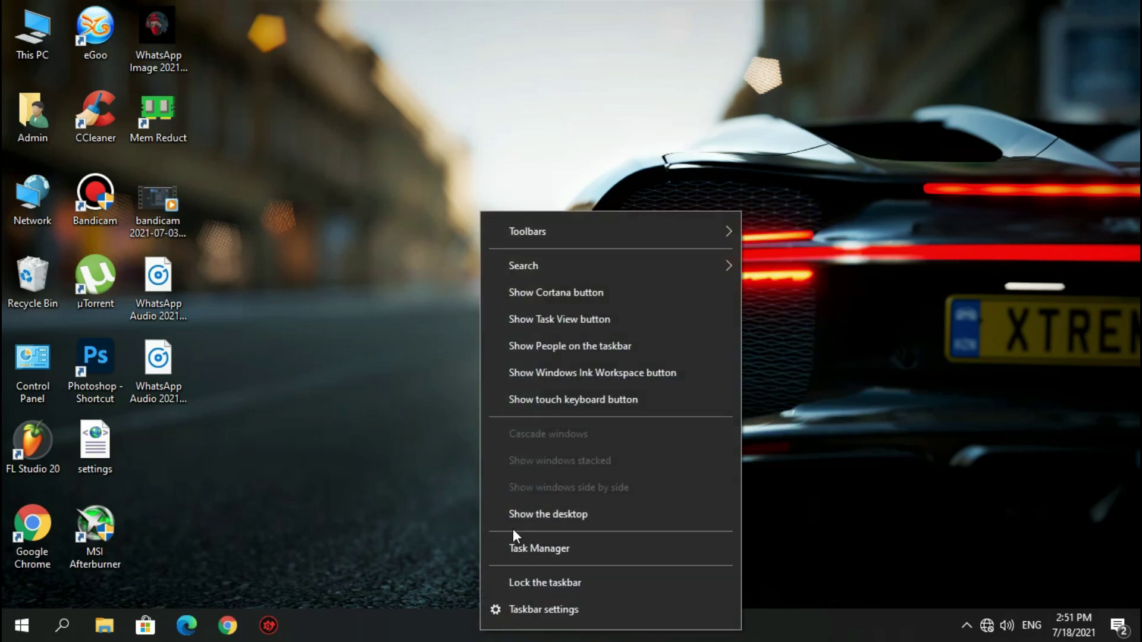
{"action": "left_click", "coordinate": [555, 548]}
{"action": "left_click", "coordinate": [617, 15]}
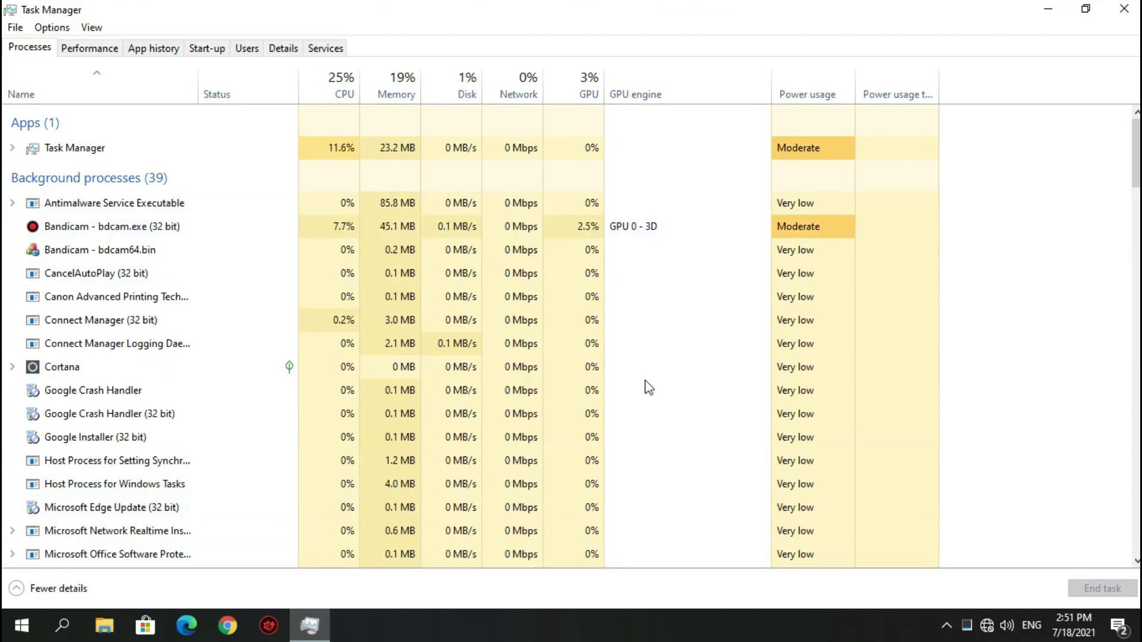
Examine the running apps, background processes and Windows processes, and view the task options for the Bandicam bdcam.exe process
{"action": "scroll", "coordinate": [252, 410], "scroll_direction": "down", "scroll_amount": 1}
{"action": "scroll", "coordinate": [260, 409], "scroll_direction": "down", "scroll_amount": 4}
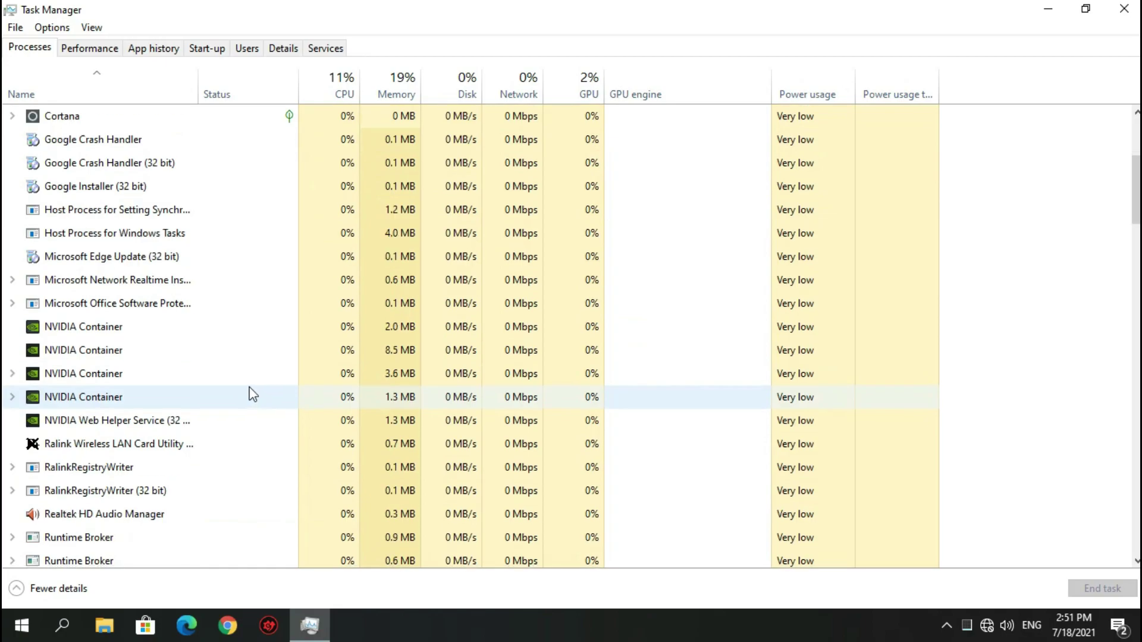
{"action": "scroll", "coordinate": [265, 276], "scroll_direction": "down", "scroll_amount": 3}
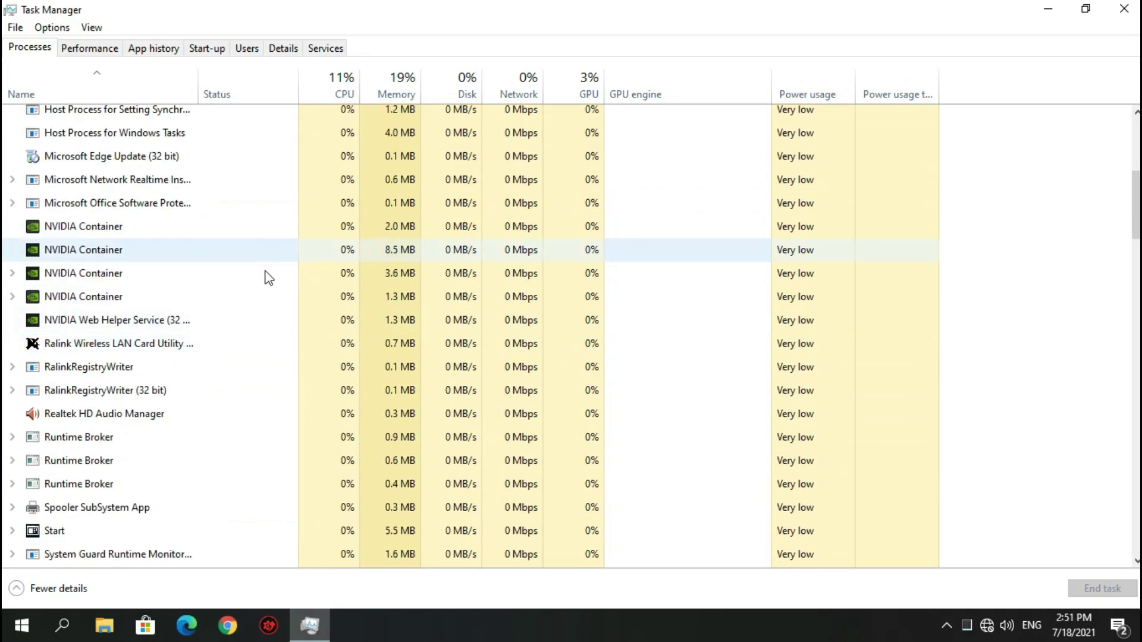
{"action": "scroll", "coordinate": [239, 486], "scroll_direction": "down", "scroll_amount": 2}
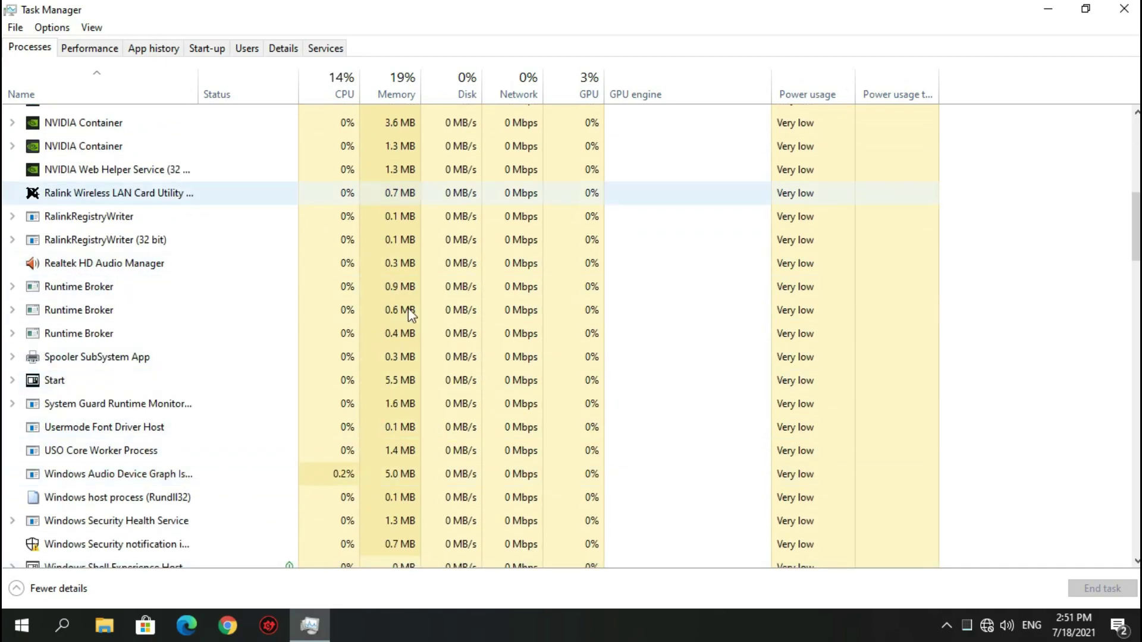
{"action": "scroll", "coordinate": [240, 395], "scroll_direction": "down", "scroll_amount": 6}
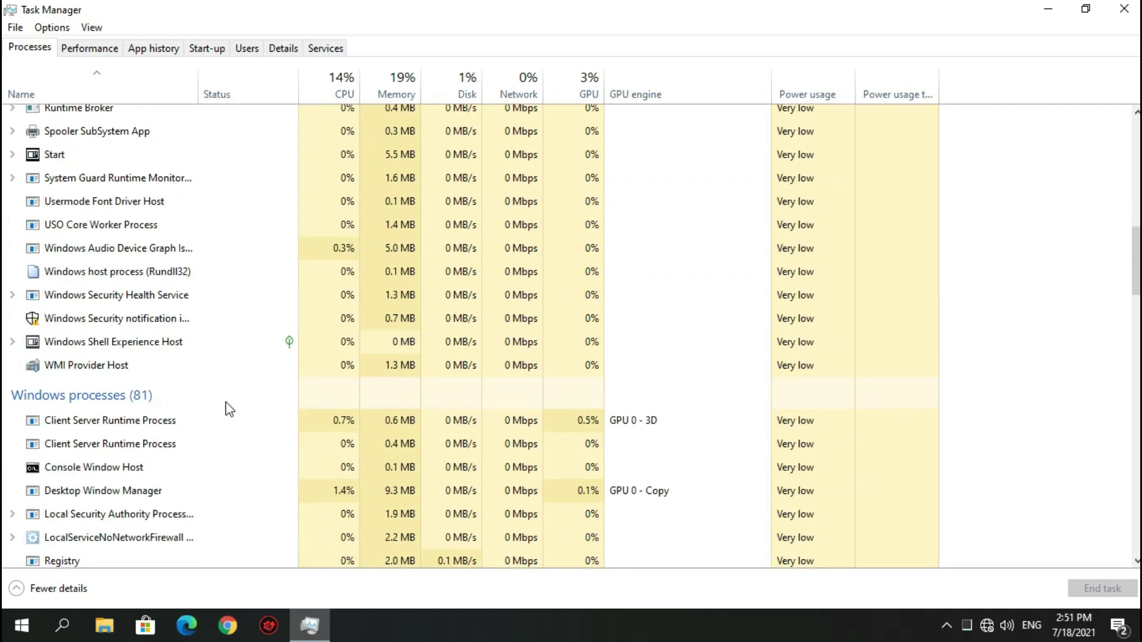
{"action": "scroll", "coordinate": [224, 413], "scroll_direction": "down", "scroll_amount": 8}
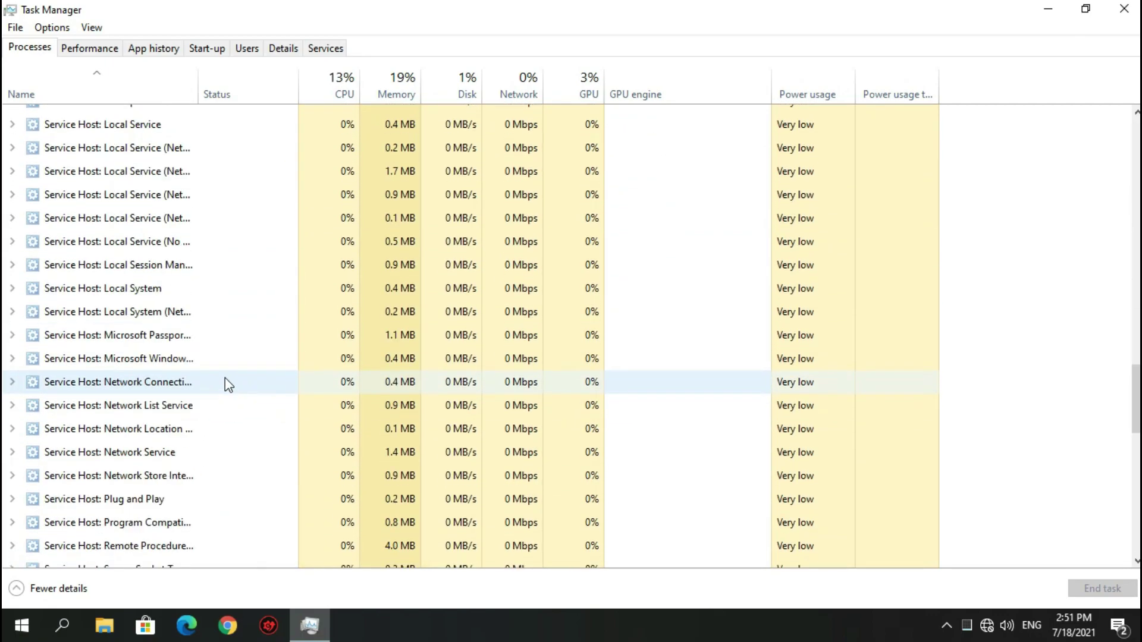
{"action": "scroll", "coordinate": [257, 370], "scroll_direction": "up", "scroll_amount": 14}
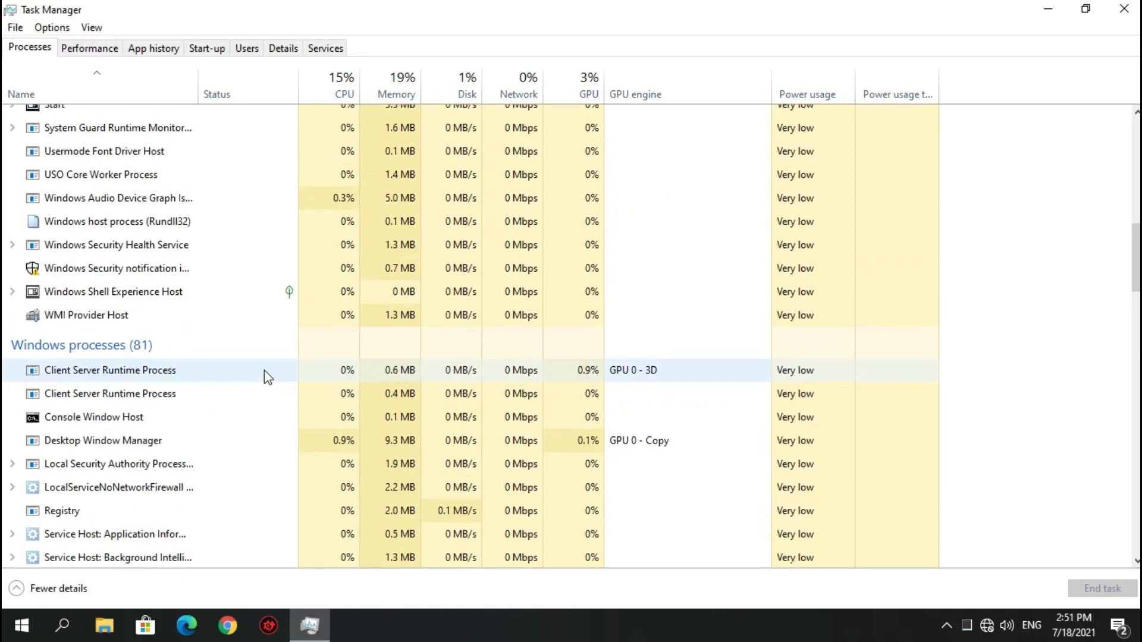
{"action": "scroll", "coordinate": [273, 378], "scroll_direction": "up", "scroll_amount": 8}
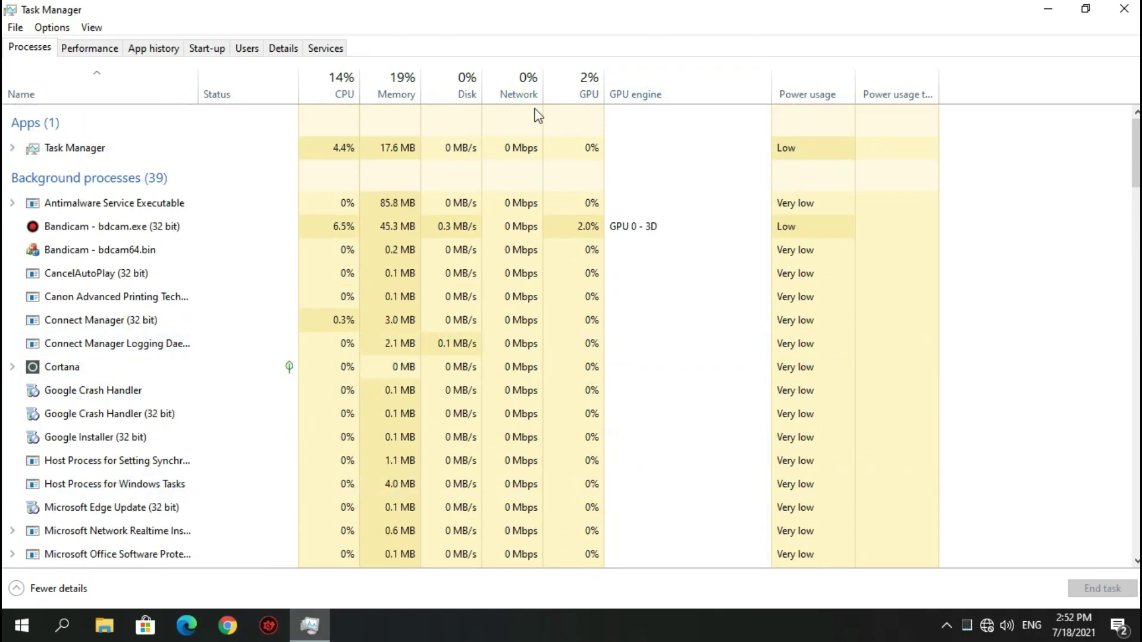
{"action": "right_click", "coordinate": [210, 232]}
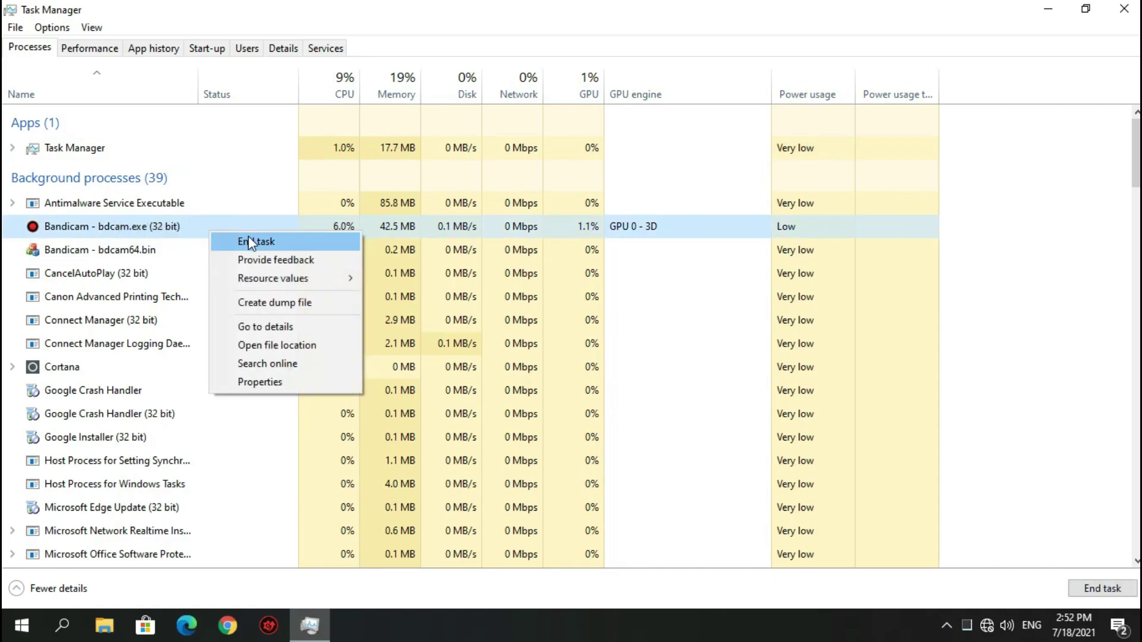
{"action": "left_click", "coordinate": [448, 8]}
Enable Adobe Creative Cloud in the list of start-up programs
{"action": "left_click", "coordinate": [221, 49]}
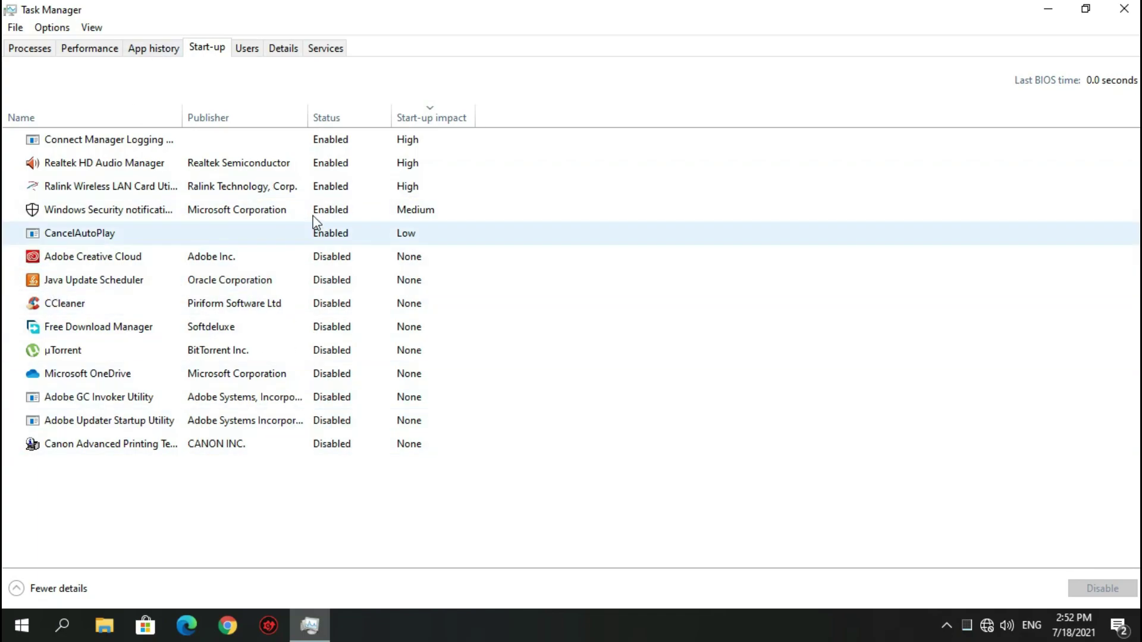
{"action": "right_click", "coordinate": [329, 256]}
{"action": "left_click", "coordinate": [371, 268]}
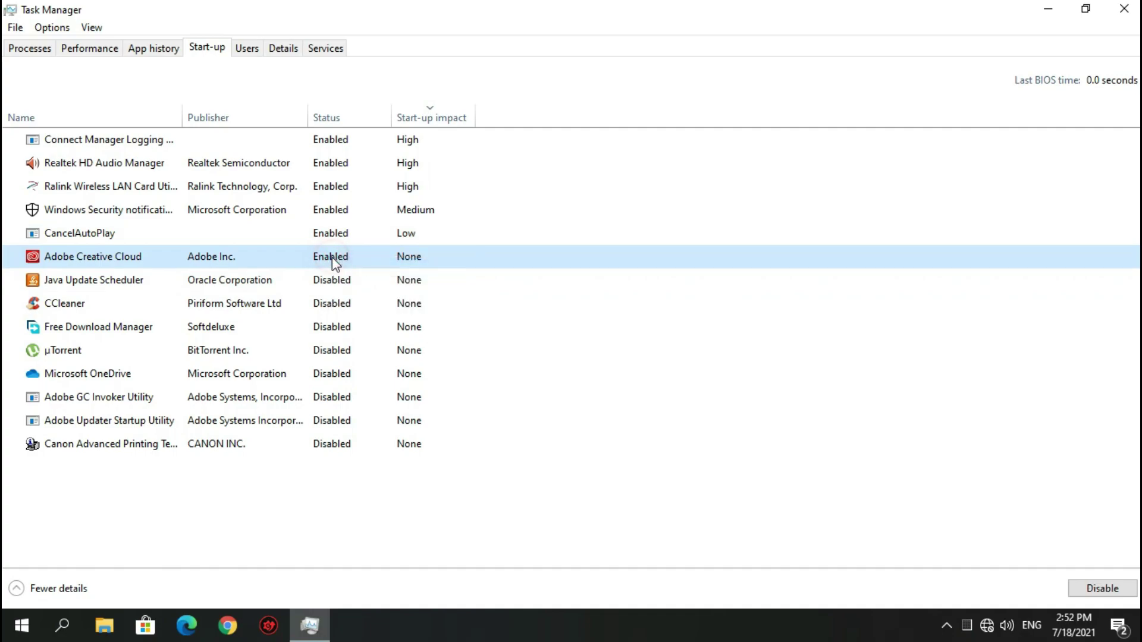
Disable Adobe Creative Cloud as a start-up program and close Task Manager
{"action": "right_click", "coordinate": [331, 259]}
{"action": "left_click", "coordinate": [357, 267]}
{"action": "right_click", "coordinate": [375, 263]}
{"action": "left_click", "coordinate": [158, 527]}
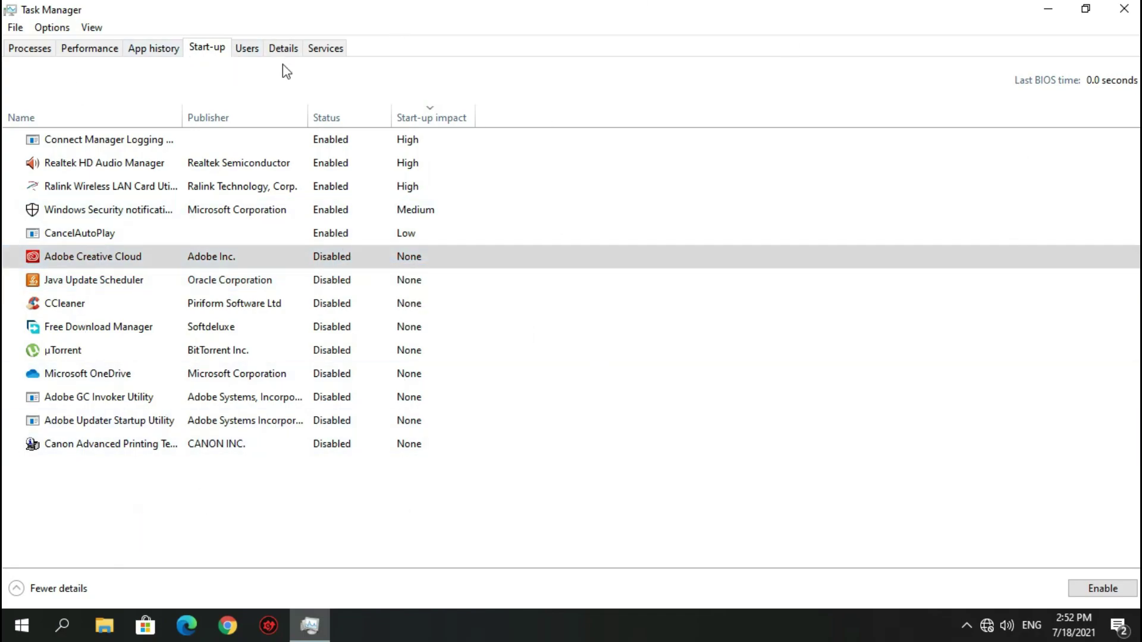
{"action": "key", "text": "alt+F4"}
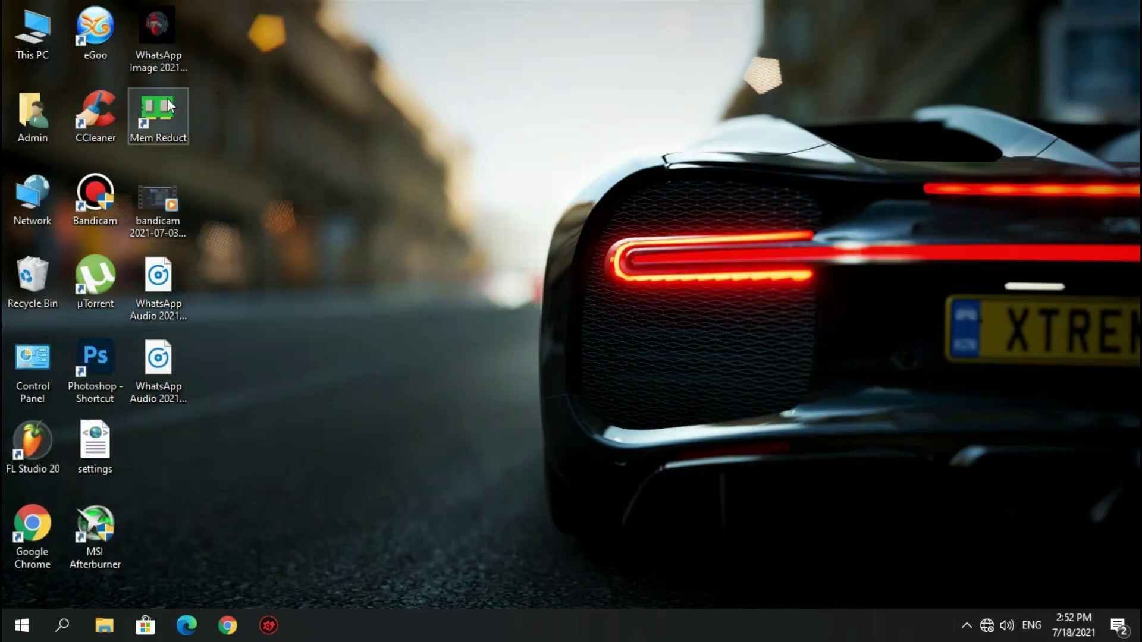
Move the Mem Reduct shortcut away from the other desktop icons to the free area in the upper middle of the desktop
{"action": "left_click_drag", "start_coordinate": [500, 12], "coordinate": [636, 370]}
{"action": "left_click_drag", "start_coordinate": [589, 190], "coordinate": [354, 50]}
{"action": "left_click_drag", "start_coordinate": [468, 125], "coordinate": [536, 123]}
{"action": "left_click_drag", "start_coordinate": [475, 78], "coordinate": [593, 115]}
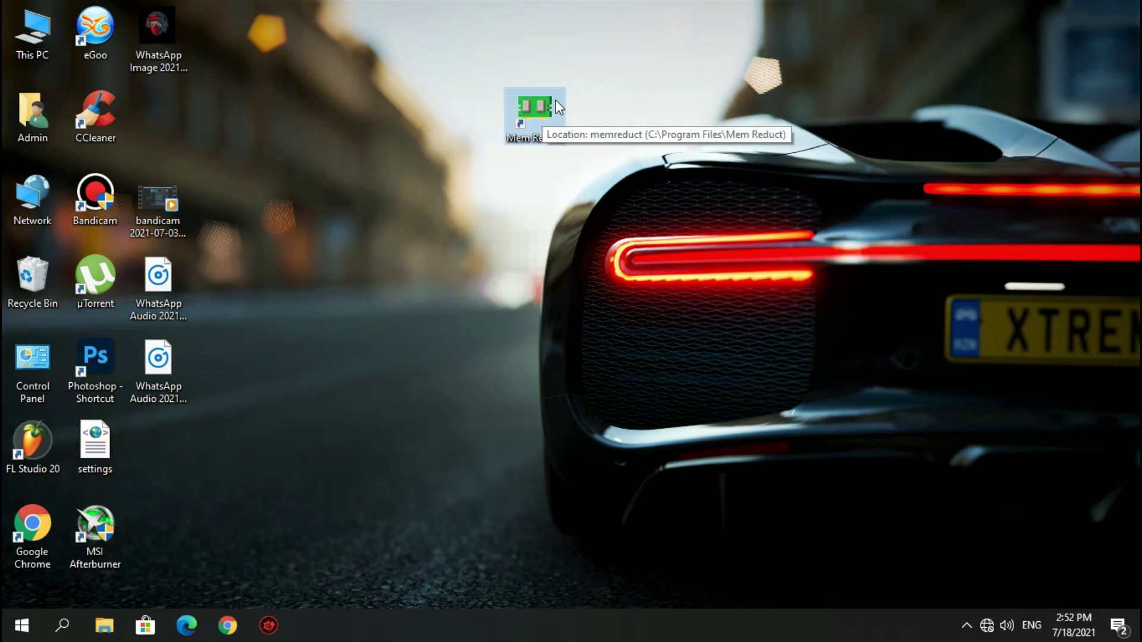
{"action": "left_click_drag", "start_coordinate": [527, 71], "coordinate": [542, 62]}
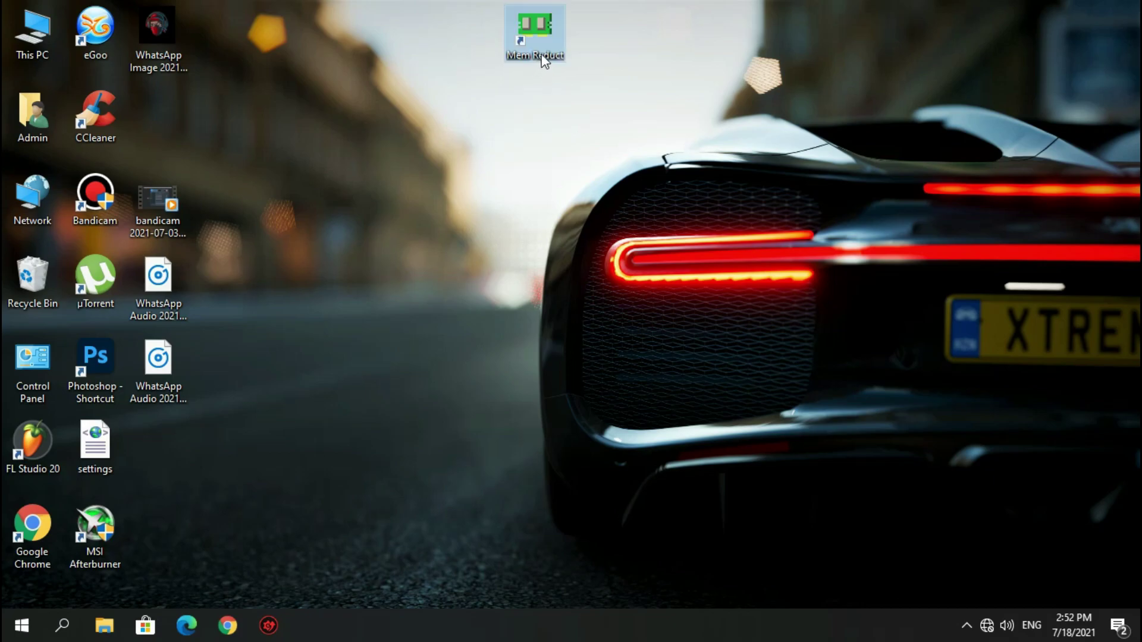
{"action": "left_click_drag", "start_coordinate": [523, 102], "coordinate": [523, 103]}
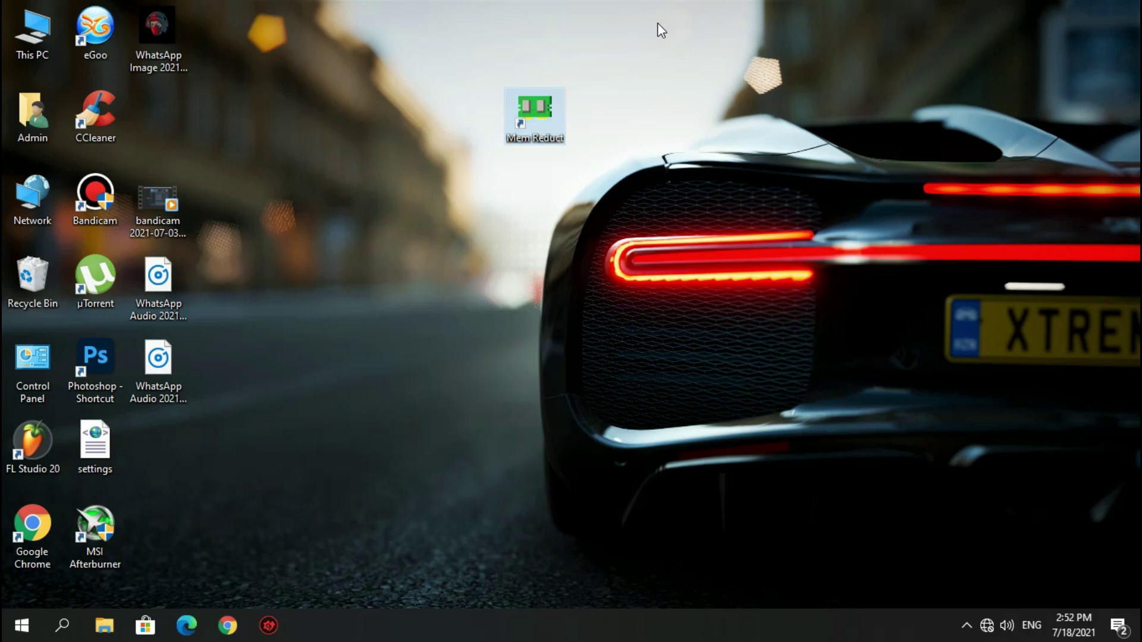
{"action": "left_click_drag", "start_coordinate": [615, 43], "coordinate": [610, 87]}
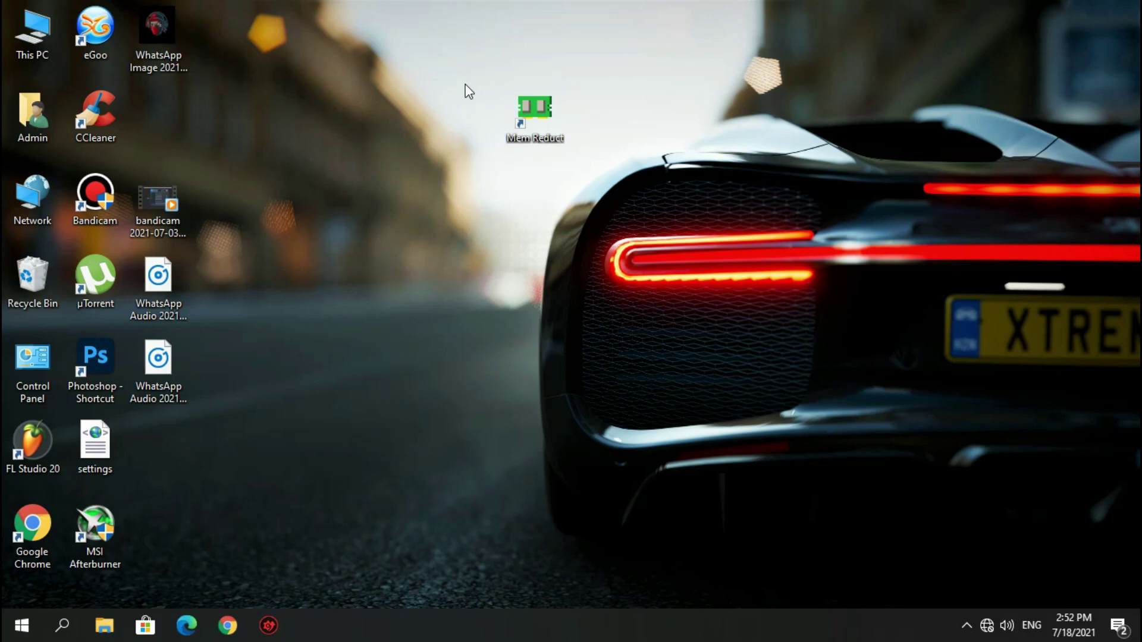
{"action": "left_click", "coordinate": [523, 118]}
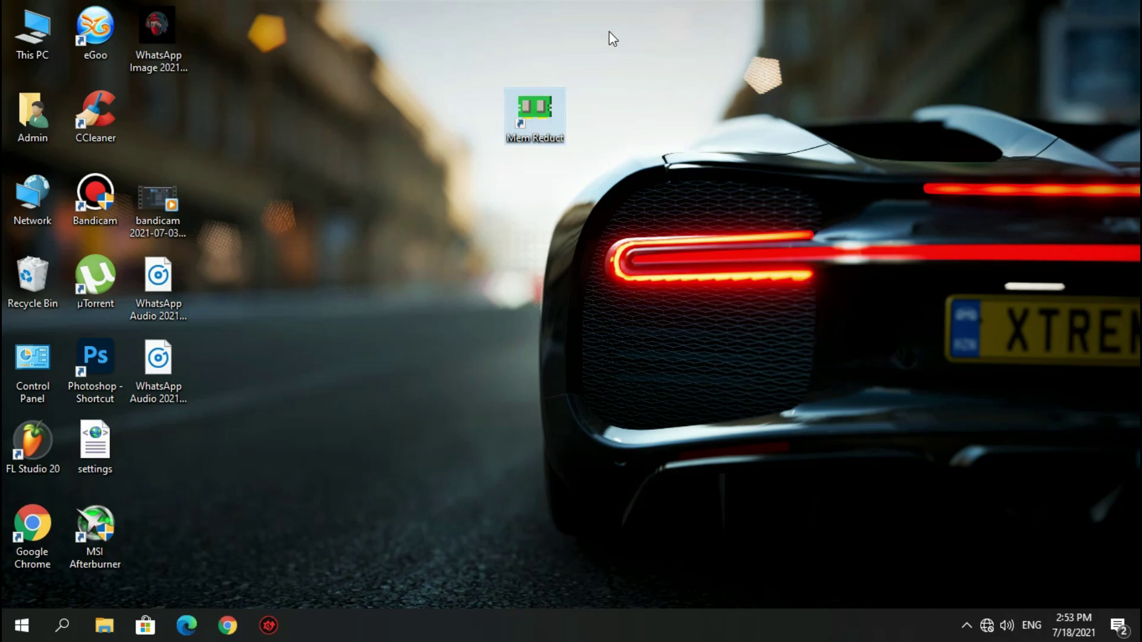
{"action": "left_click_drag", "start_coordinate": [494, 156], "coordinate": [472, 169]}
{"action": "left_click_drag", "start_coordinate": [515, 122], "coordinate": [483, 66]}
{"action": "left_click", "coordinate": [682, 9]}
{"action": "mouse_move", "coordinate": [684, 9]}
{"action": "left_mouse_down"}
{"action": "mouse_move", "coordinate": [448, 165]}
{"action": "mouse_move", "coordinate": [433, 155]}
{"action": "mouse_move", "coordinate": [597, 66]}
{"action": "mouse_move", "coordinate": [518, 157]}
{"action": "mouse_move", "coordinate": [589, 48]}
{"action": "left_mouse_up"}
{"action": "left_click", "coordinate": [585, 52]}
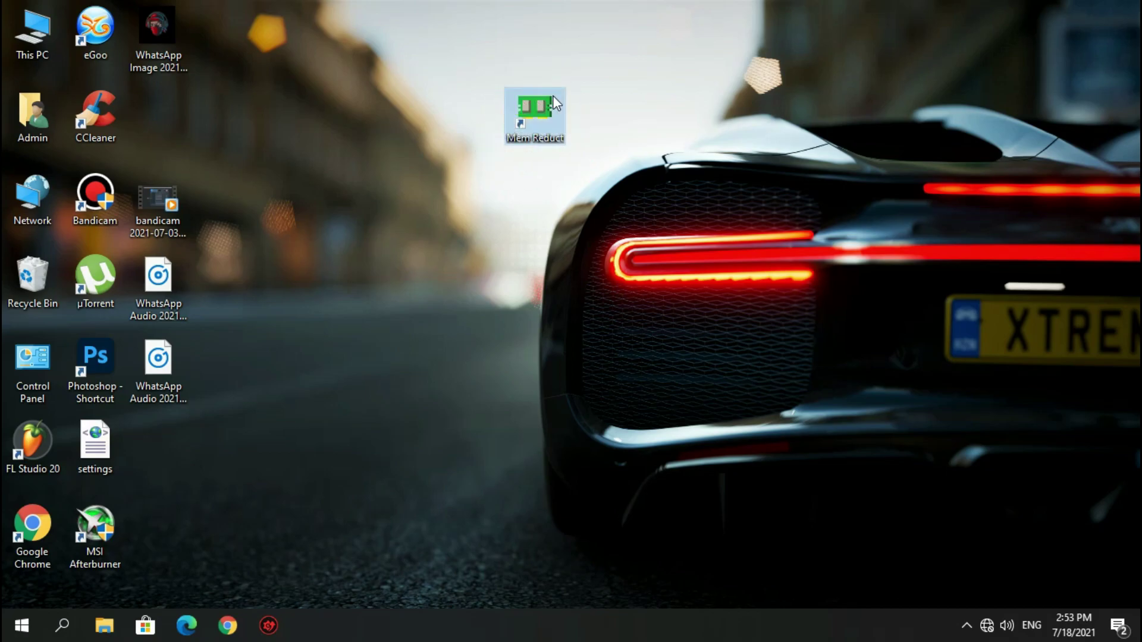
Run Mem Reduct as administrator and bring up its memory usage window
{"action": "right_click", "coordinate": [562, 138]}
{"action": "left_click", "coordinate": [491, 117]}
{"action": "right_click", "coordinate": [513, 111]}
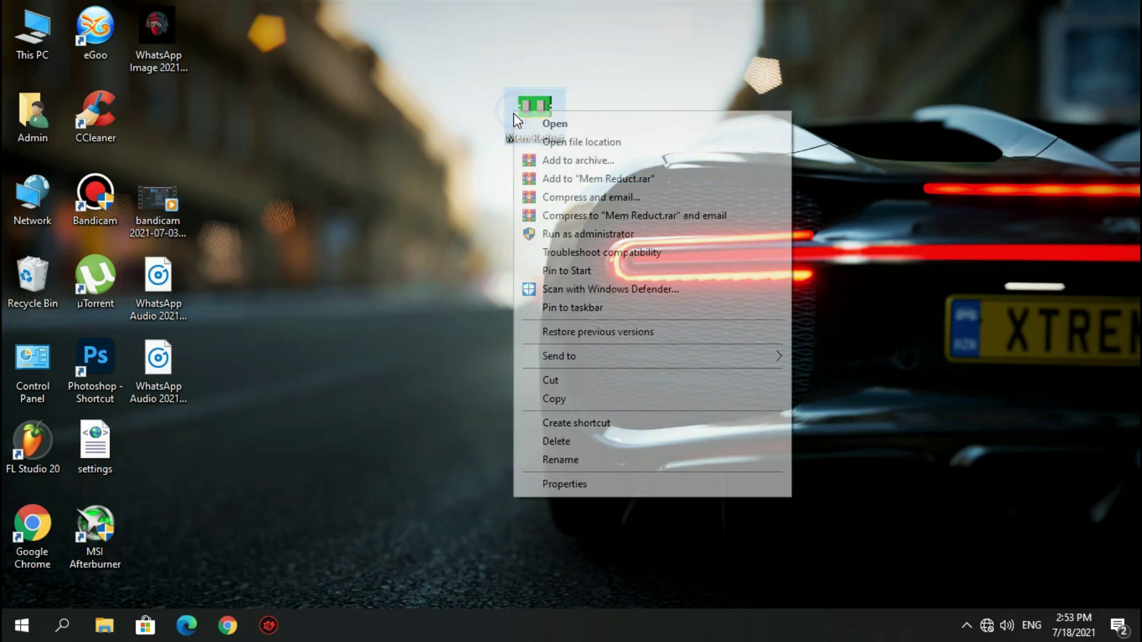
{"action": "left_click", "coordinate": [571, 234]}
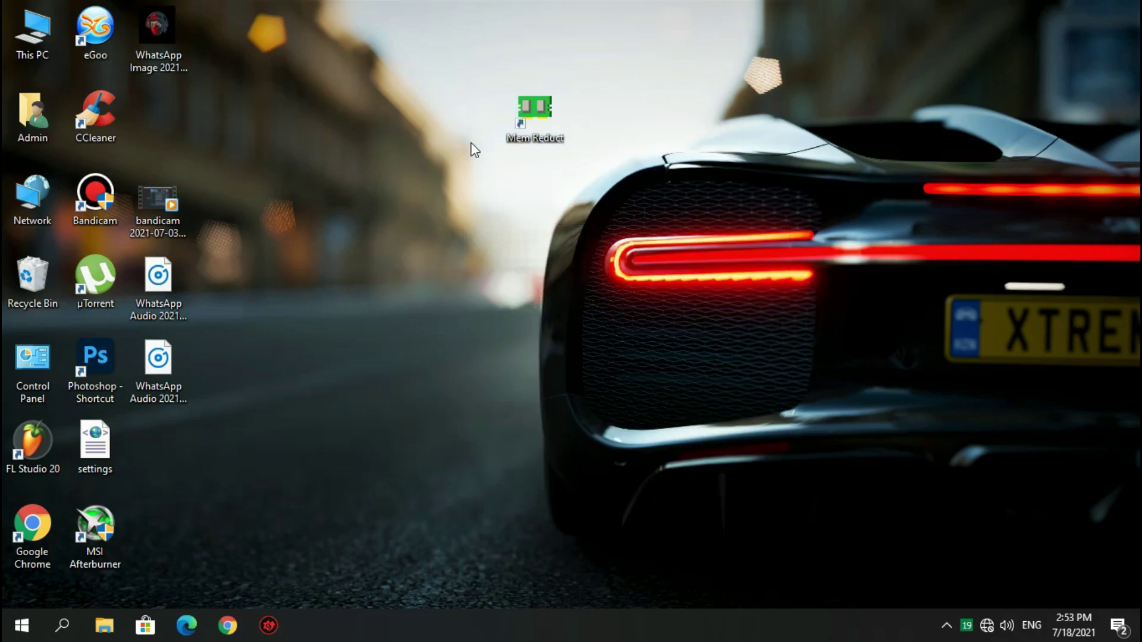
{"action": "double_click", "coordinate": [553, 134]}
{"action": "left_click_drag", "start_coordinate": [429, 71], "coordinate": [535, 61]}
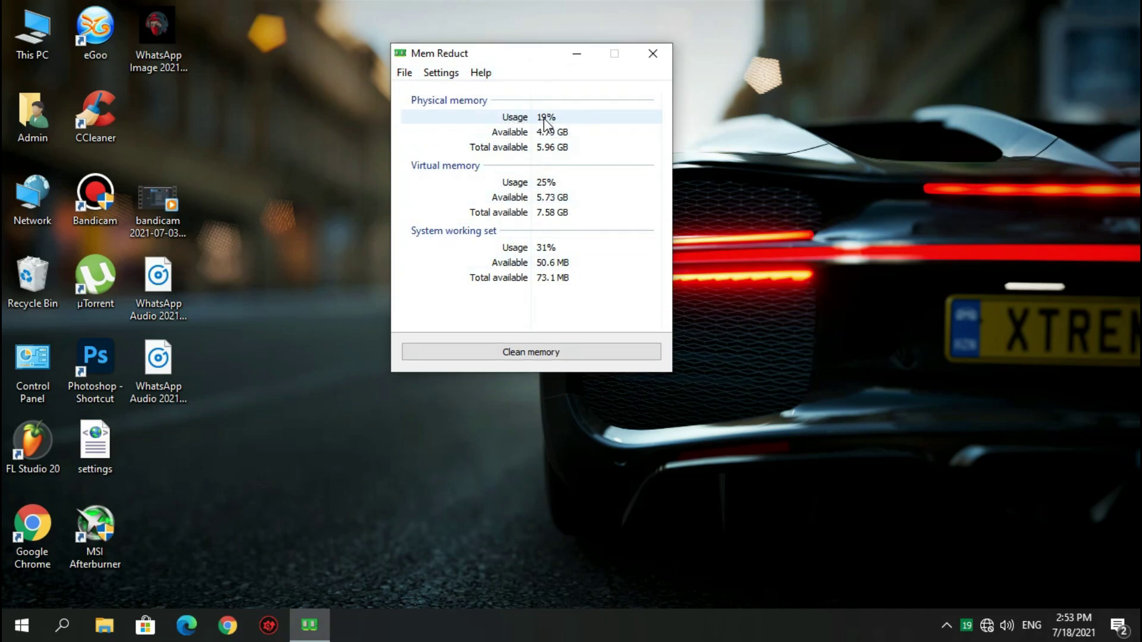
Clean the memory with Mem Reduct and close its window
{"action": "left_click", "coordinate": [527, 352]}
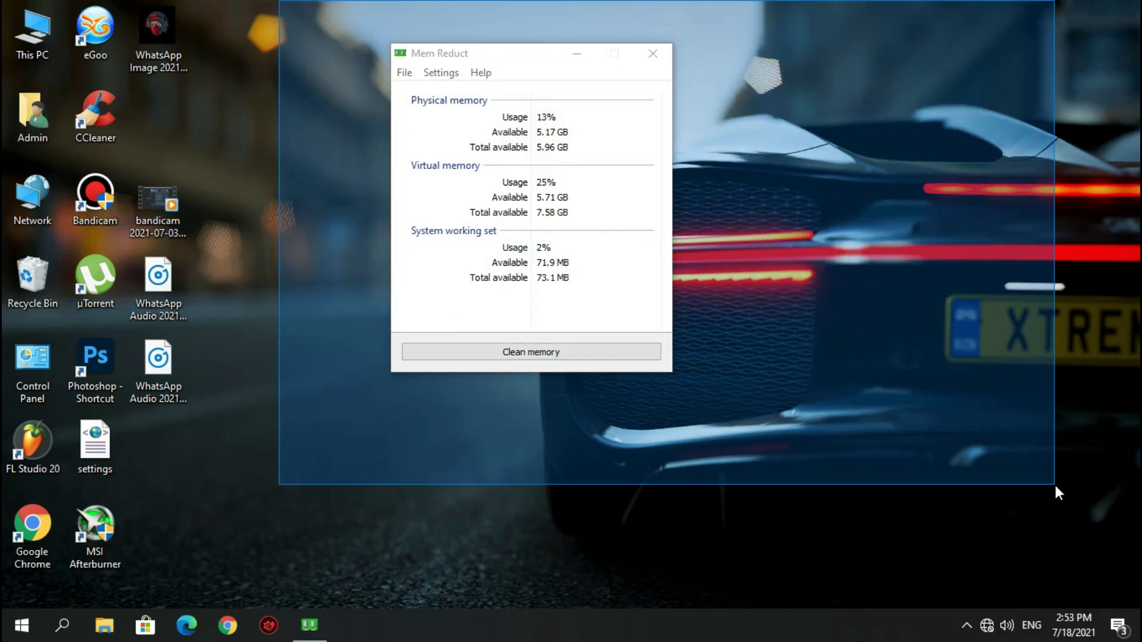
{"action": "mouse_move", "coordinate": [703, 7]}
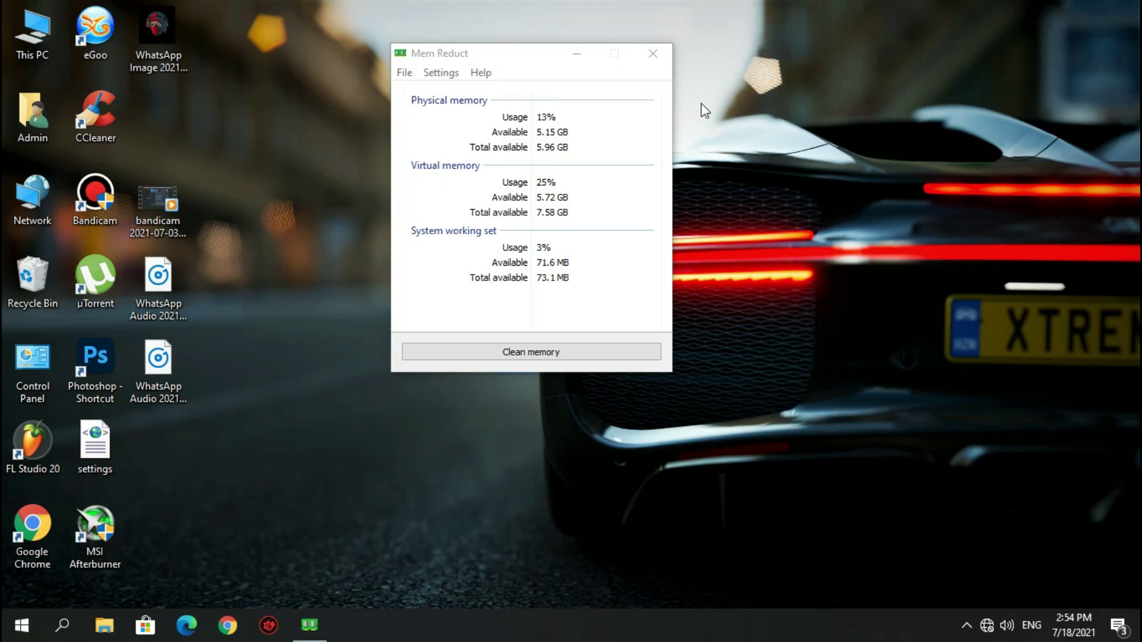
{"action": "left_click_drag", "start_coordinate": [521, 59], "coordinate": [541, 76]}
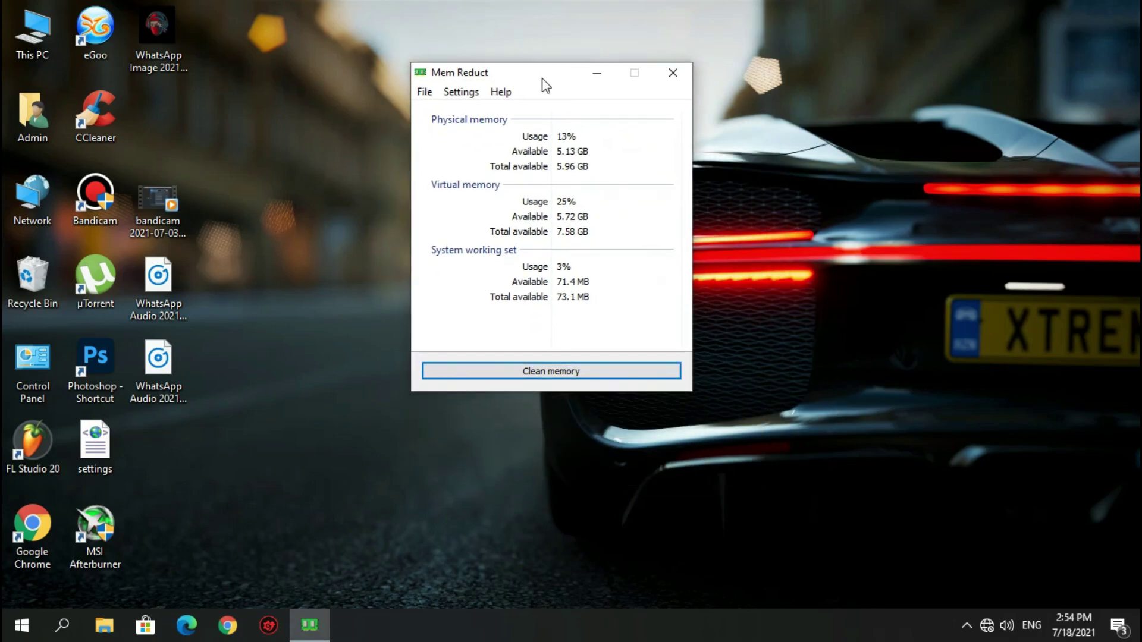
{"action": "left_click", "coordinate": [688, 72]}
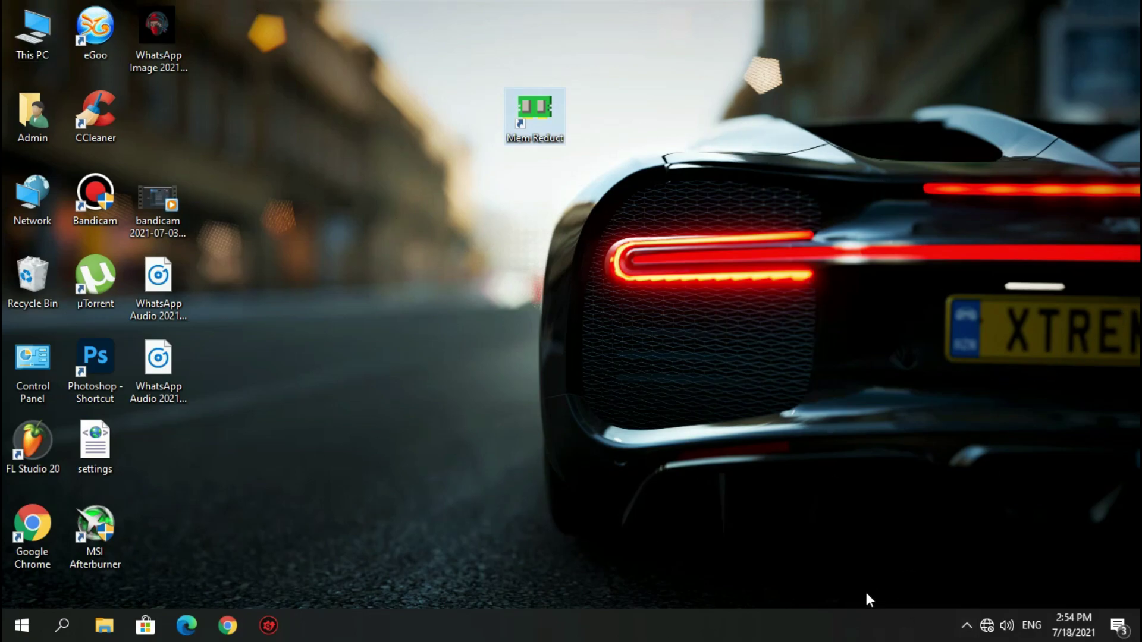
Exit Mem Reduct from its background session and put its desktop shortcut back in the icon grid beside CCleaner
{"action": "left_click_drag", "start_coordinate": [551, 140], "coordinate": [488, 140]}
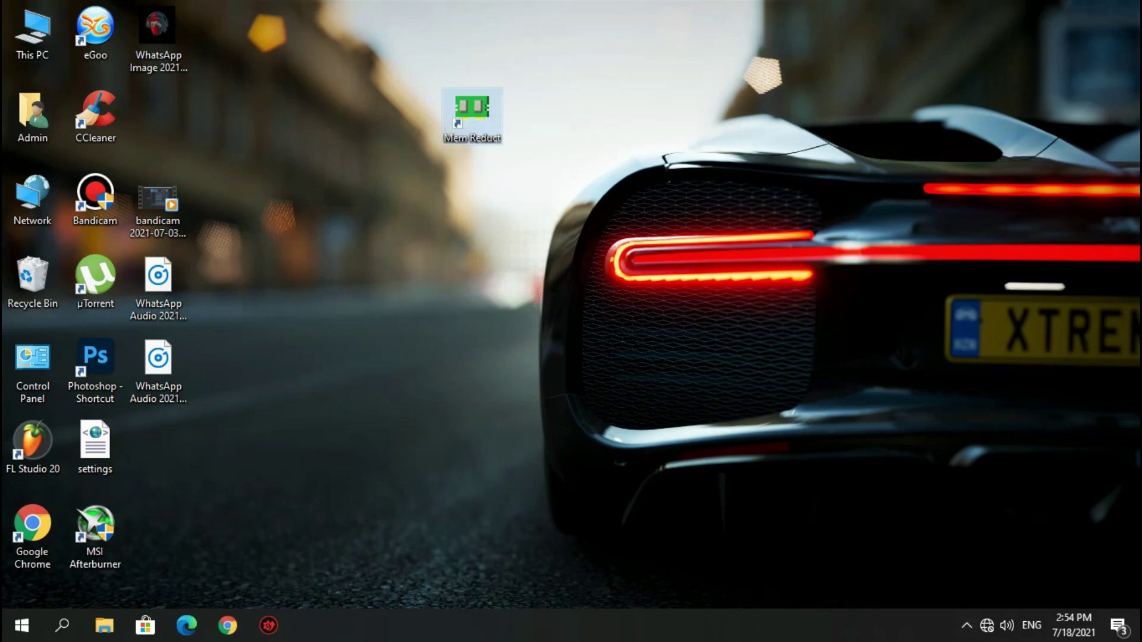
{"action": "left_click", "coordinate": [966, 627]}
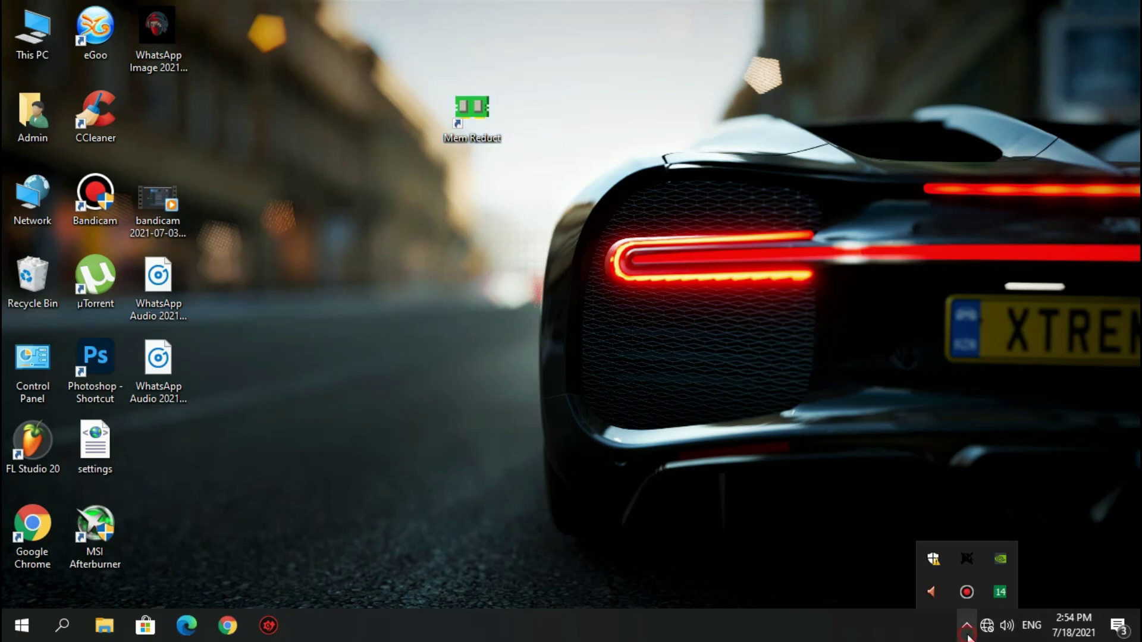
{"action": "right_click", "coordinate": [1000, 595]}
{"action": "left_click", "coordinate": [1011, 585]}
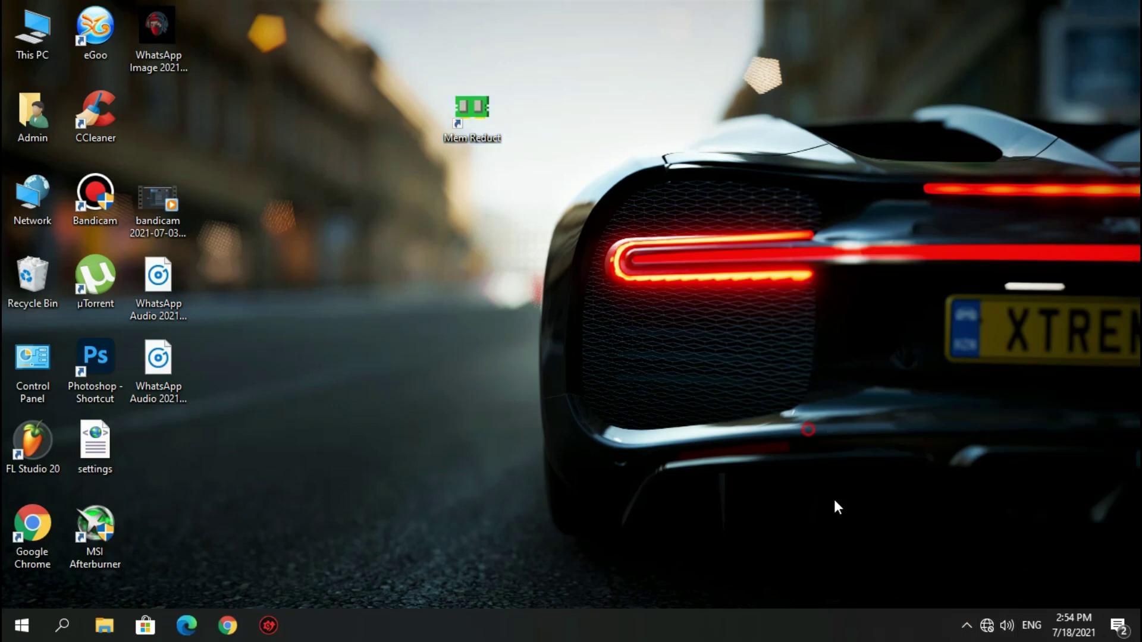
{"action": "left_click_drag", "start_coordinate": [447, 115], "coordinate": [432, 128]}
{"action": "left_click_drag", "start_coordinate": [289, 122], "coordinate": [163, 126]}
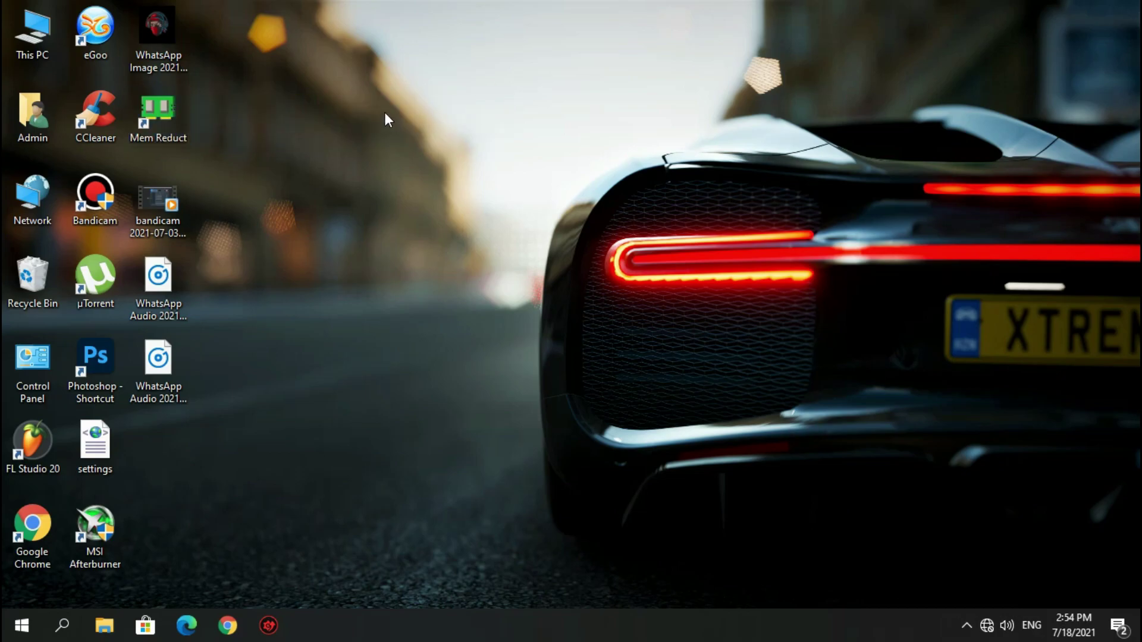